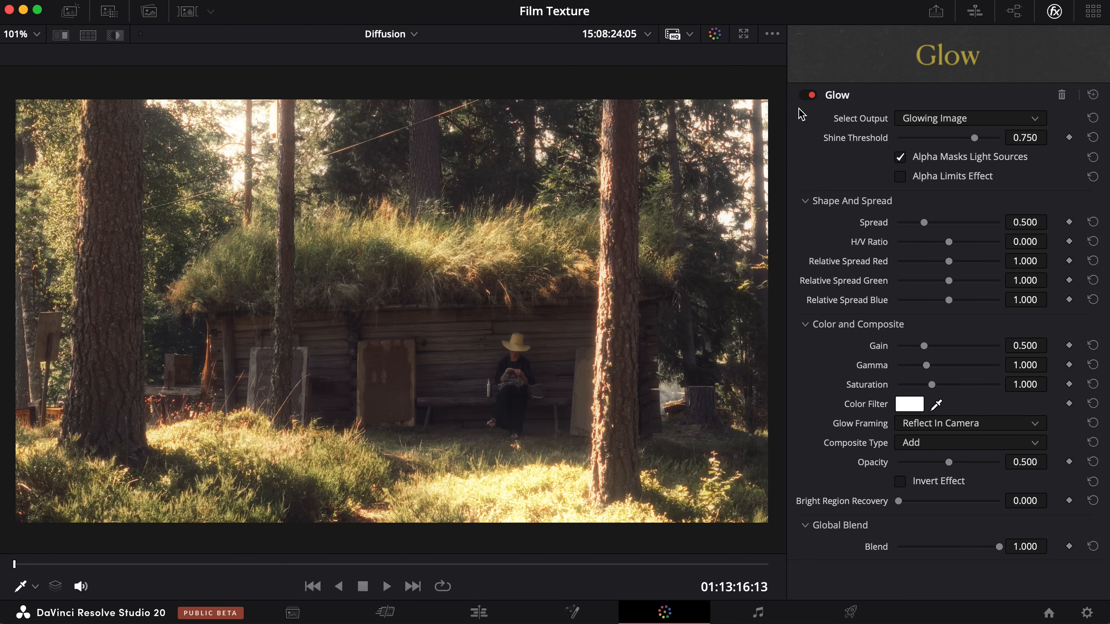
Set the Glow effect's Shine Threshold to 0.700 and its Spread to 0.200.
mouse_move(975, 138)
left_mouse_down()
mouse_move(946, 151)
mouse_move(971, 145)
left_mouse_up()
mouse_move(924, 222)
left_mouse_down()
mouse_move(975, 218)
mouse_move(907, 222)
mouse_move(1001, 218)
mouse_move(899, 224)
mouse_move(909, 227)
left_mouse_up()
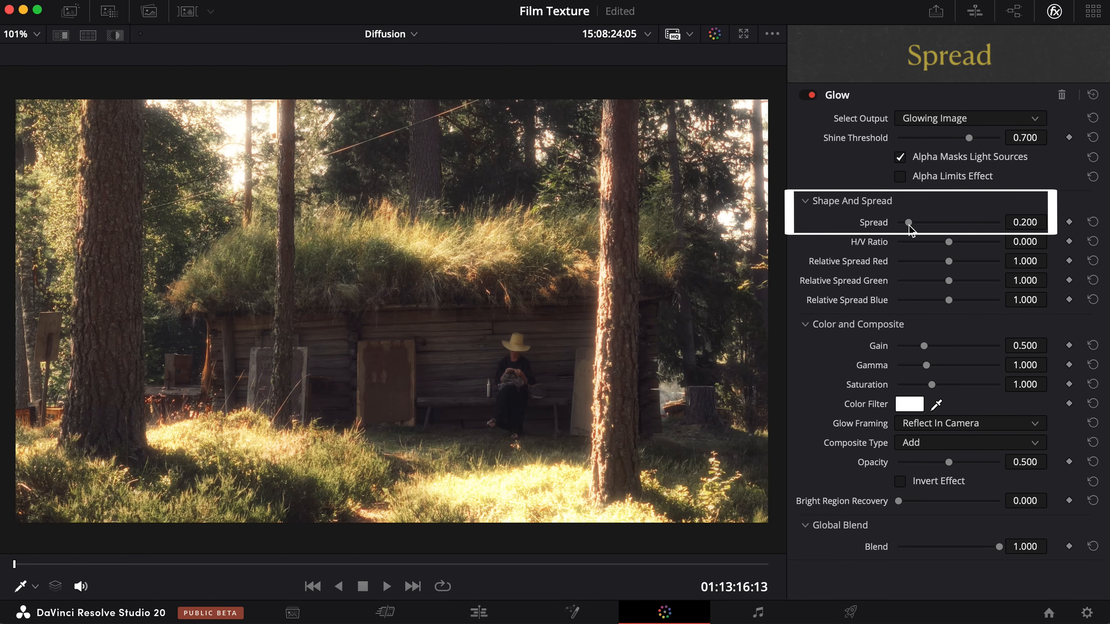
Set the Glow's Composite Type to Screen and lower its Global Blend.
left_click(982, 448)
left_click(1000, 548)
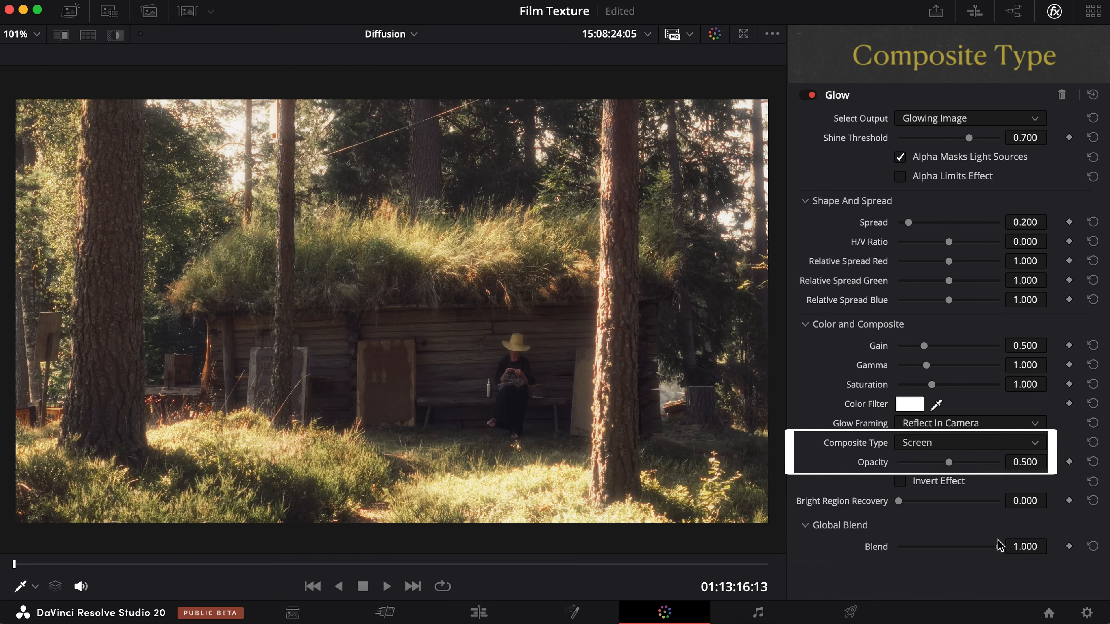
left_click_drag(999, 548, 948, 567)
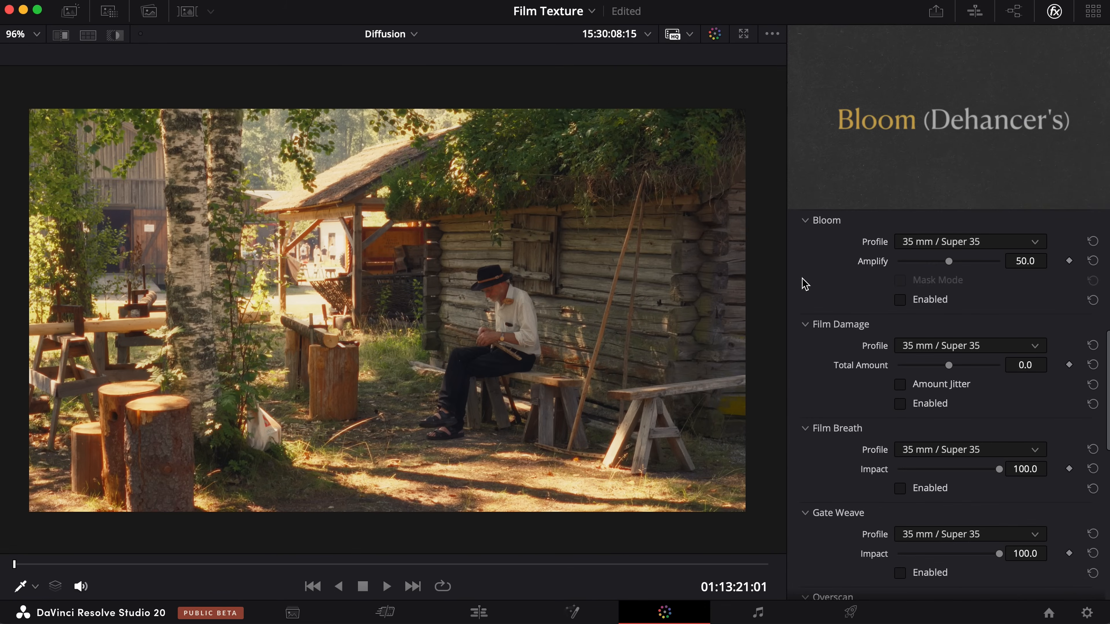
Enable Dehancer's Bloom, load the 65 mm / 70 mm profile and switch from it to Custom.
left_click(900, 300)
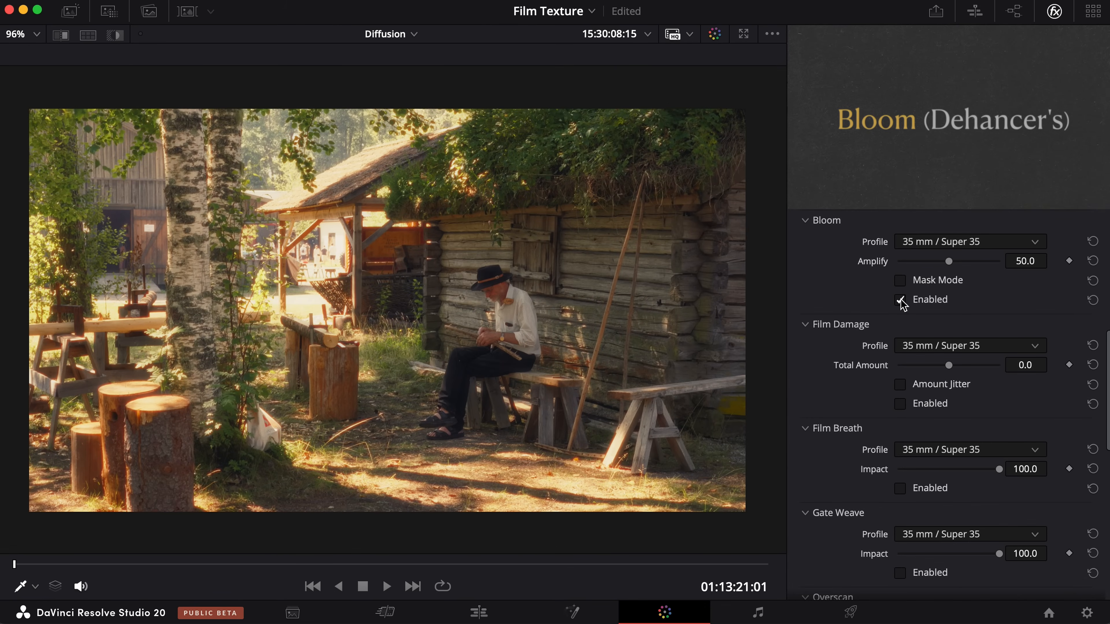
left_click(923, 244)
left_click(921, 334)
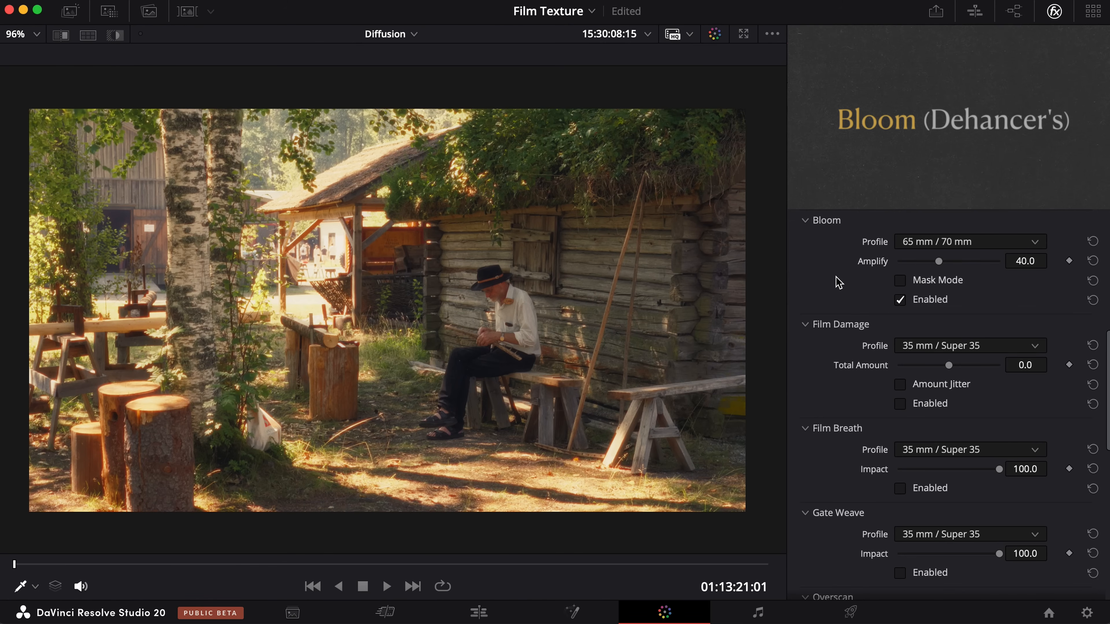
left_click(929, 241)
left_click(971, 261)
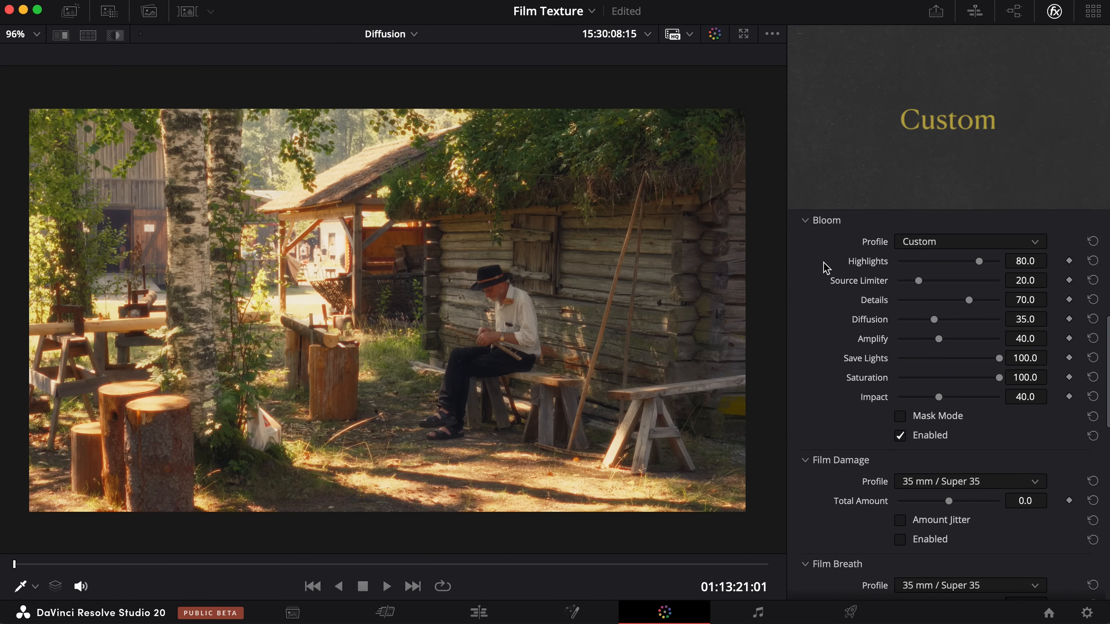
Set Bloom's Diffusion to 70 and Amplify to 50, toggling the effect to compare the result.
scroll(401, 262, "up", 6)
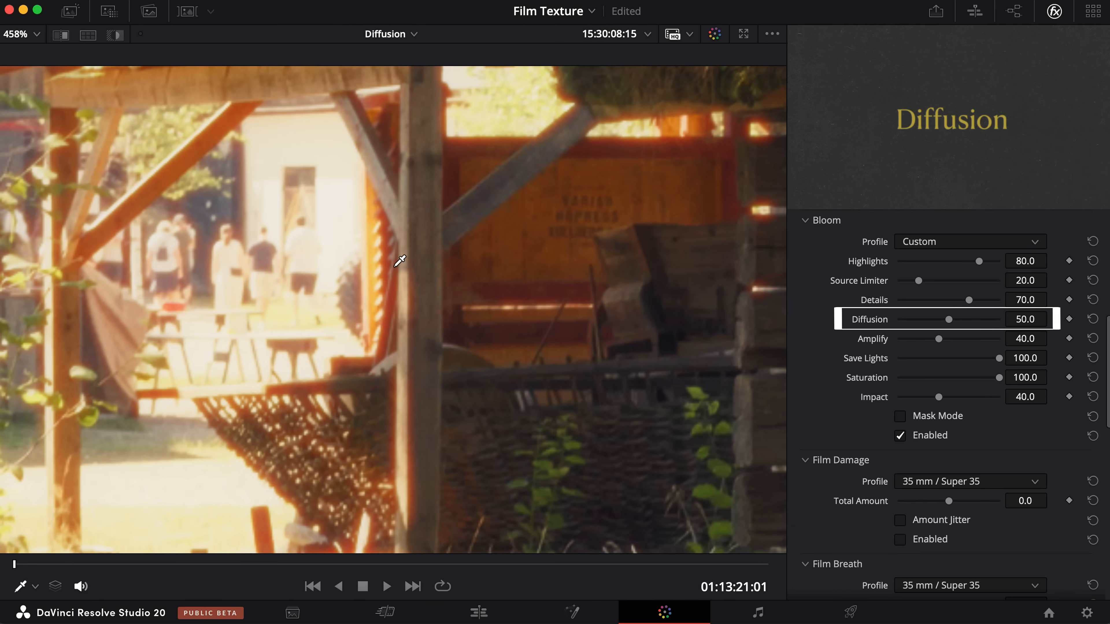
left_click_drag(948, 319, 1079, 335)
left_click_drag(1005, 335, 951, 339)
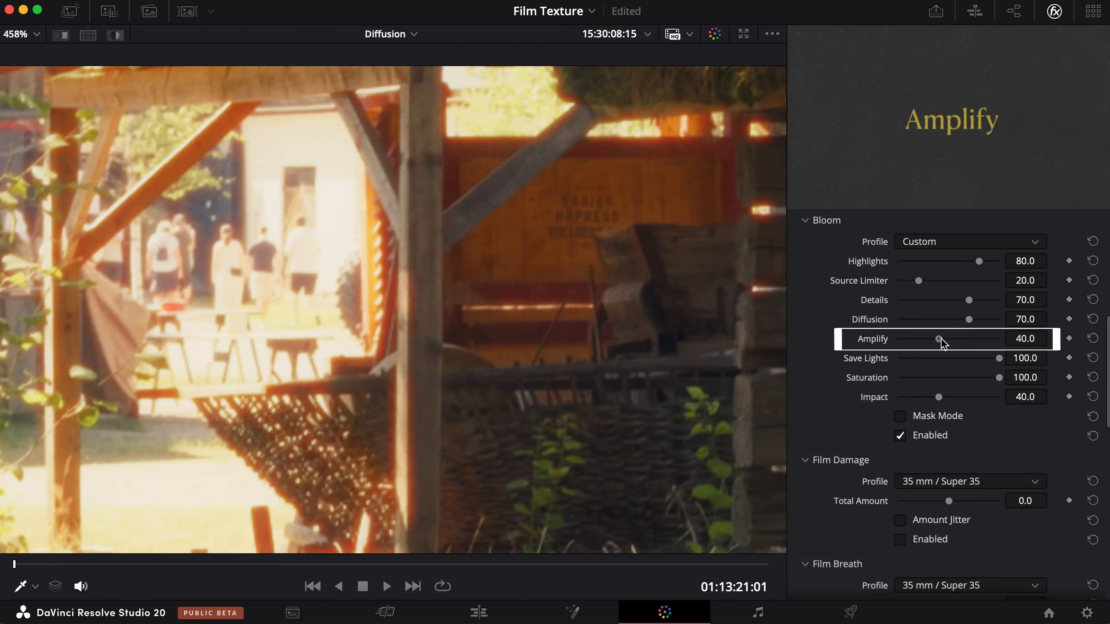
left_click_drag(940, 343, 980, 355)
mouse_move(938, 397)
left_mouse_down()
mouse_move(1004, 399)
mouse_move(903, 402)
mouse_move(941, 402)
left_mouse_up()
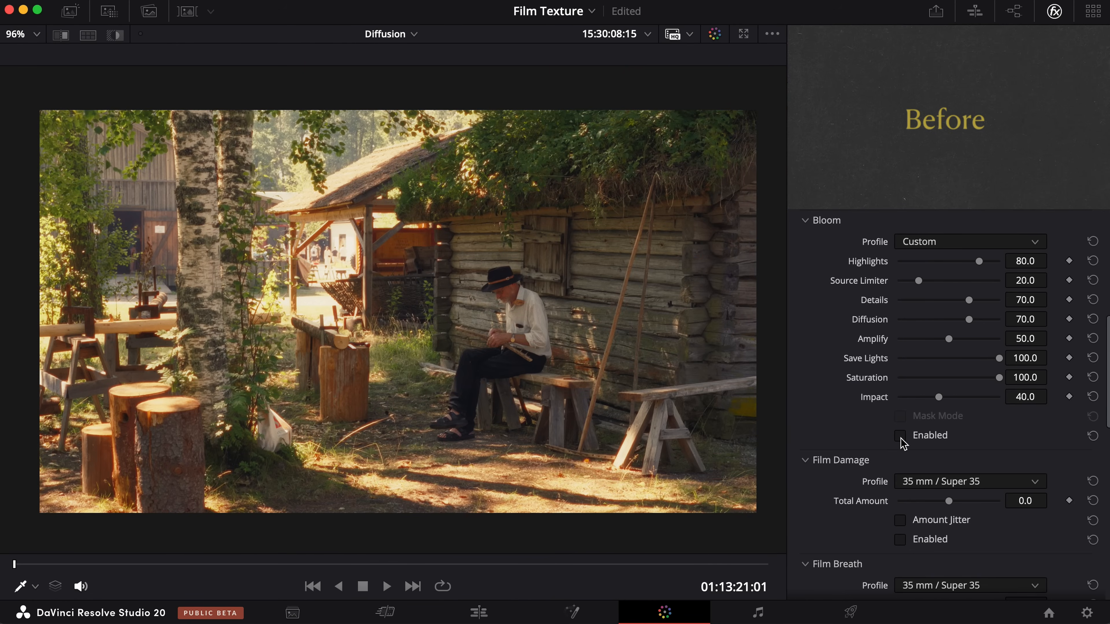
left_click(900, 435)
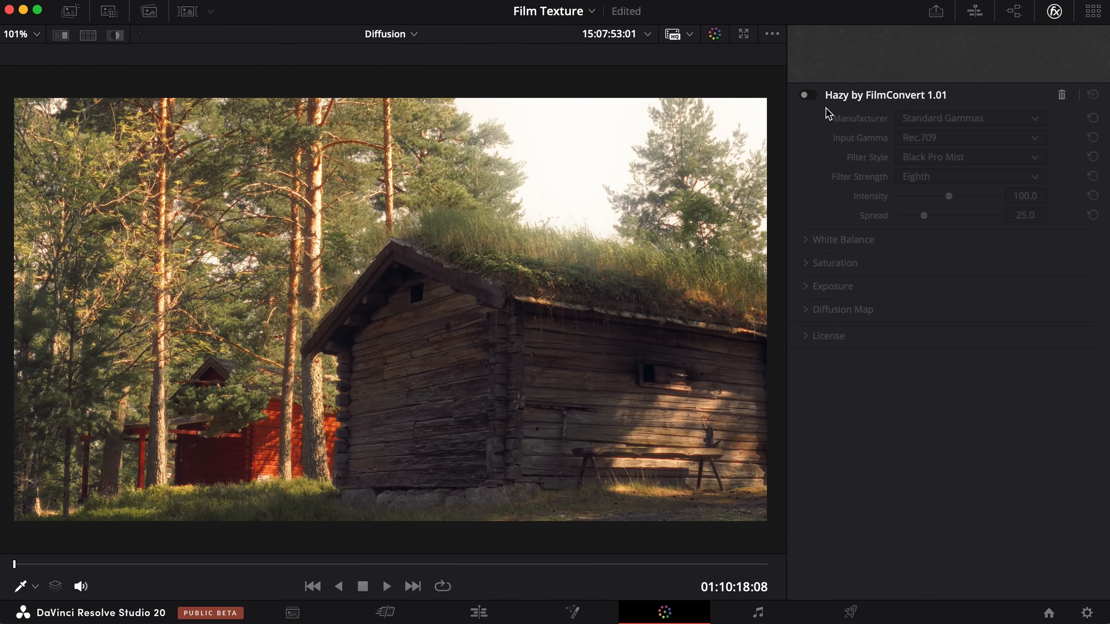
Enable Hazy by FilmConvert and try the Smoke, Pearlescent, Diffusion and Black Pro Mist filter styles.
left_click(809, 97)
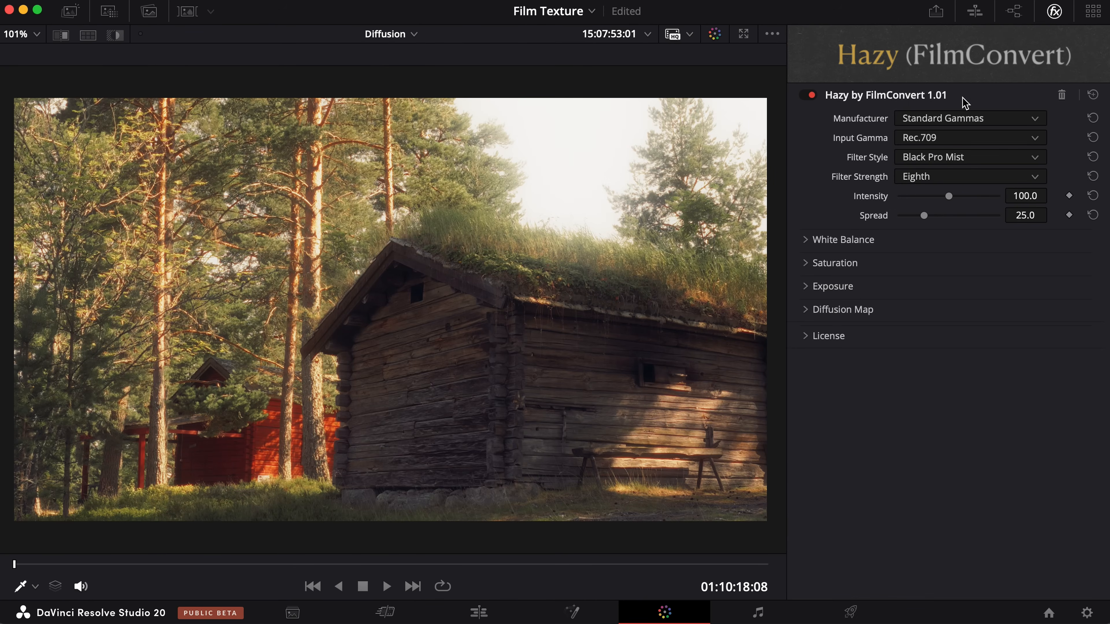
left_click(966, 157)
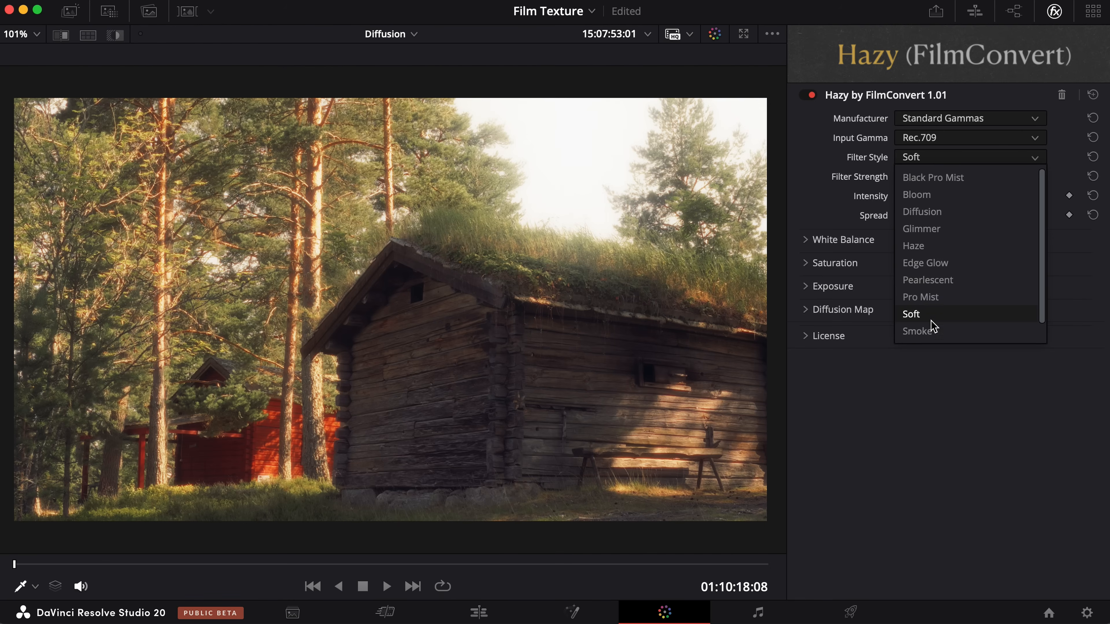
left_click(931, 329)
left_click(954, 161)
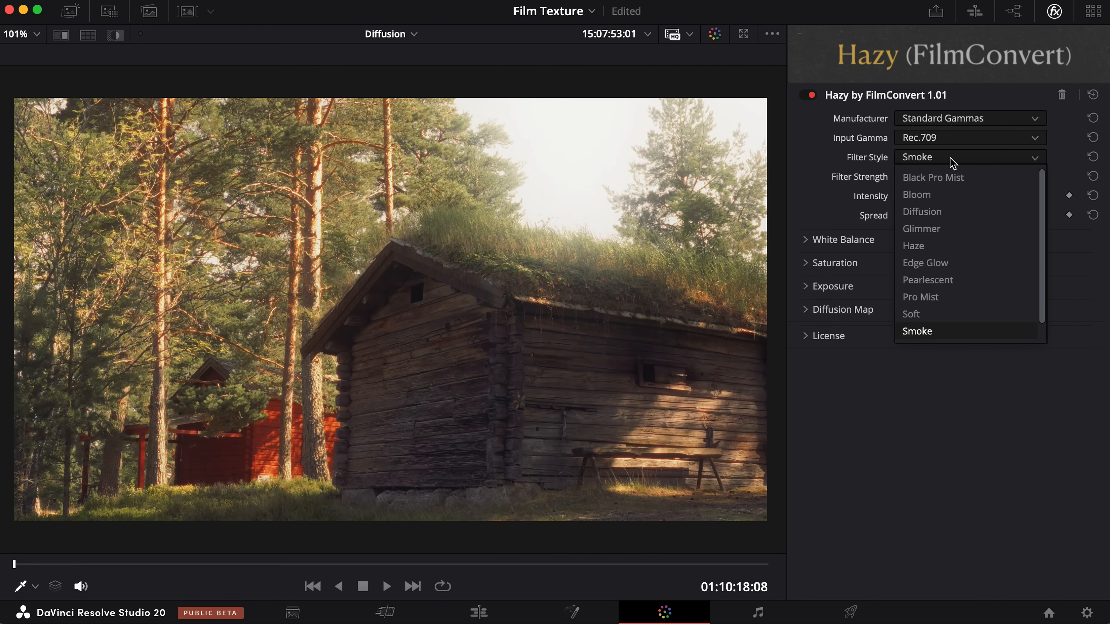
left_click(952, 284)
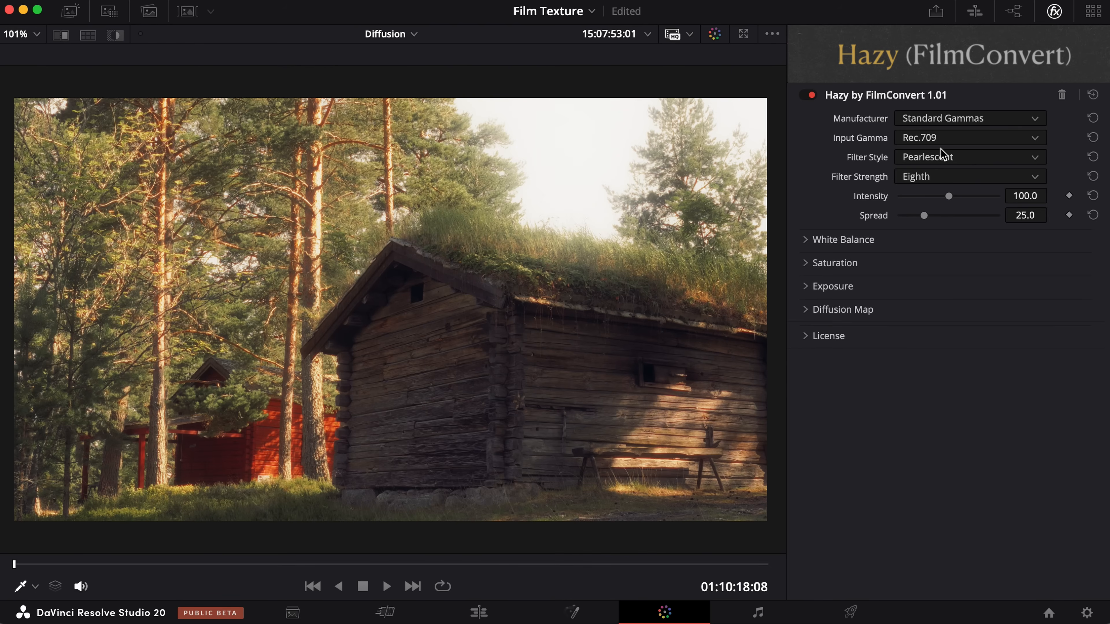
left_click(944, 157)
left_click(942, 210)
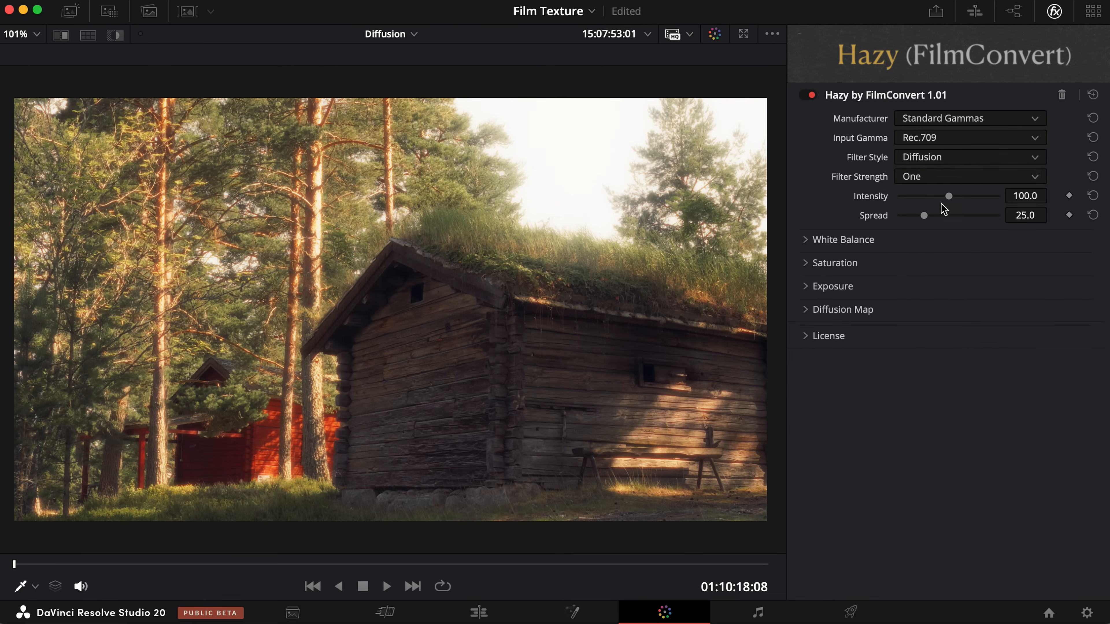
left_click(937, 162)
left_click(942, 177)
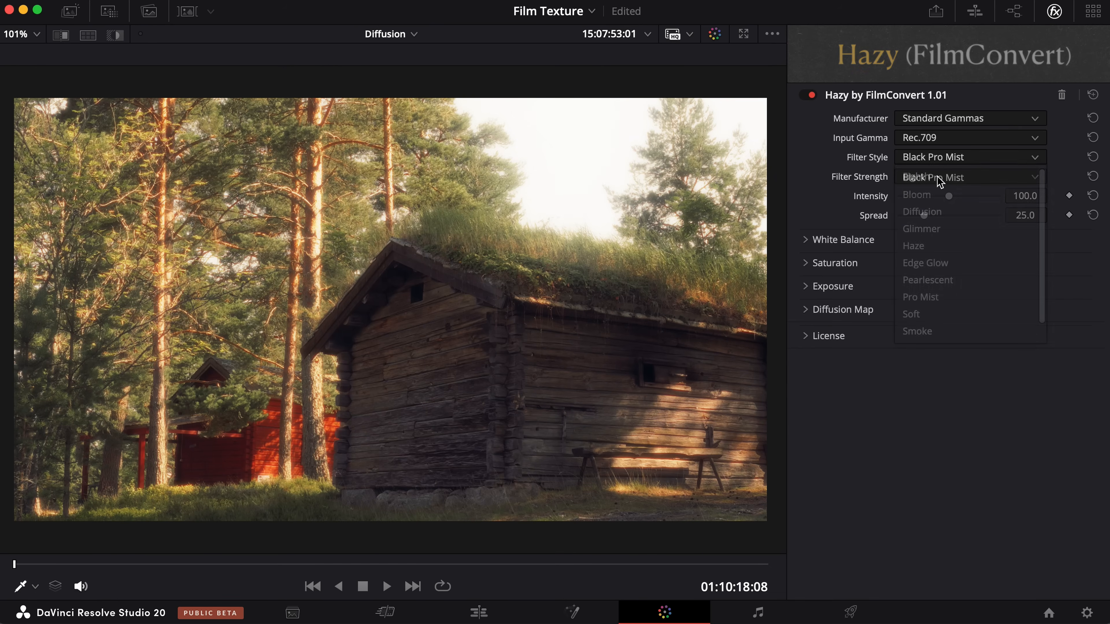
Set Hazy's Filter Style to Edge Glow and open the style choices again.
left_click(944, 158)
left_click(1005, 270)
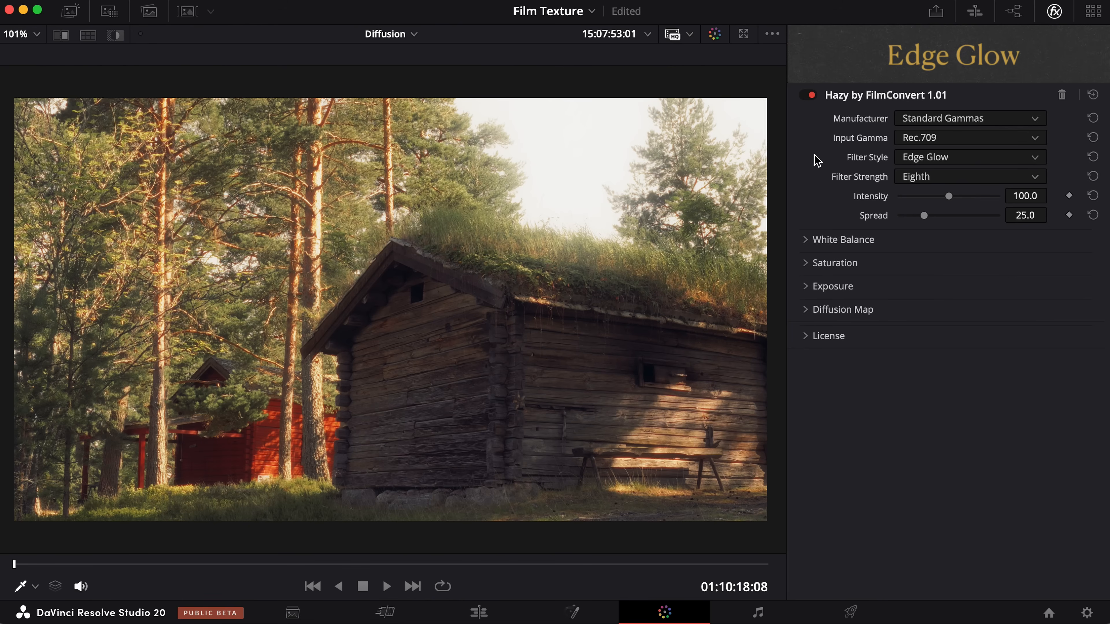
left_click(1035, 158)
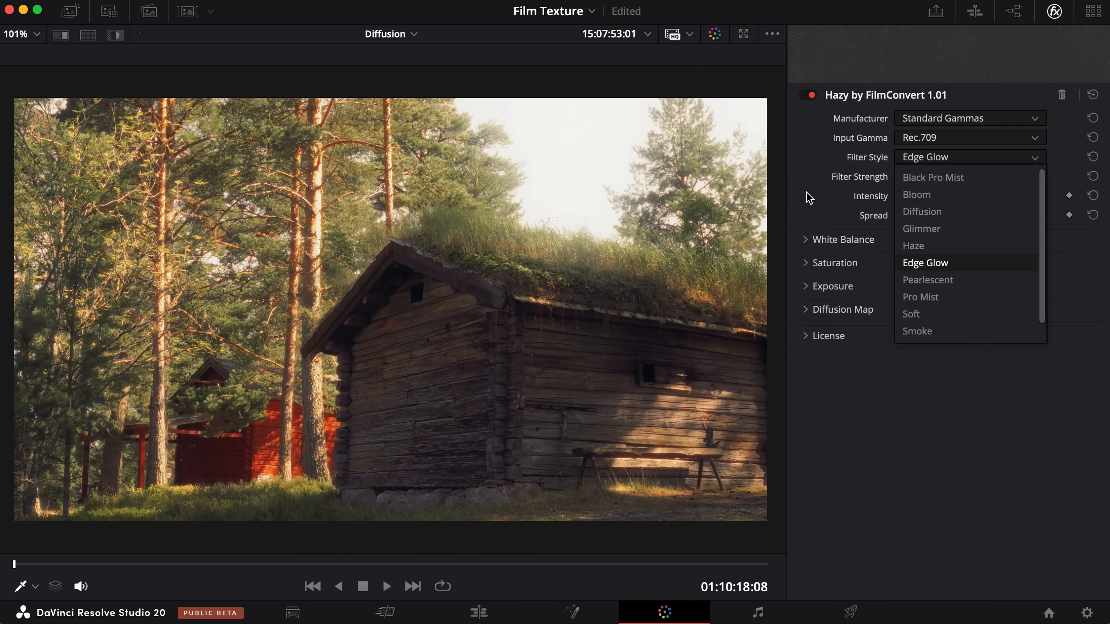
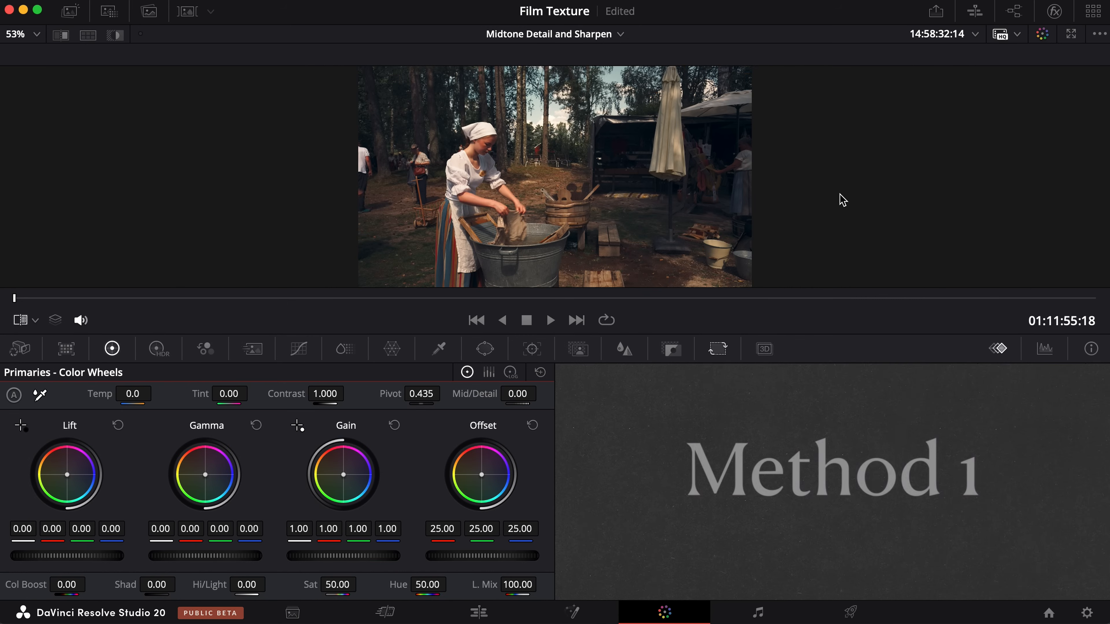
Soften the washing-scene clip by lowering Mid/Detail in the primary color wheels, trying -100 first.
scroll(664, 174, "up", 8)
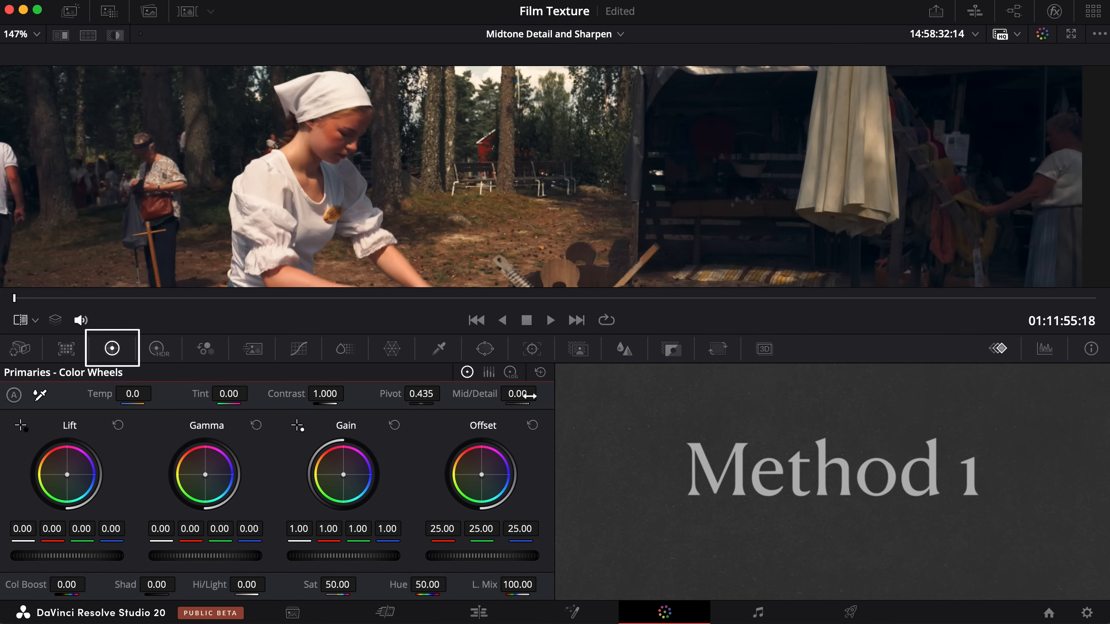
left_click_drag(530, 395, 472, 395)
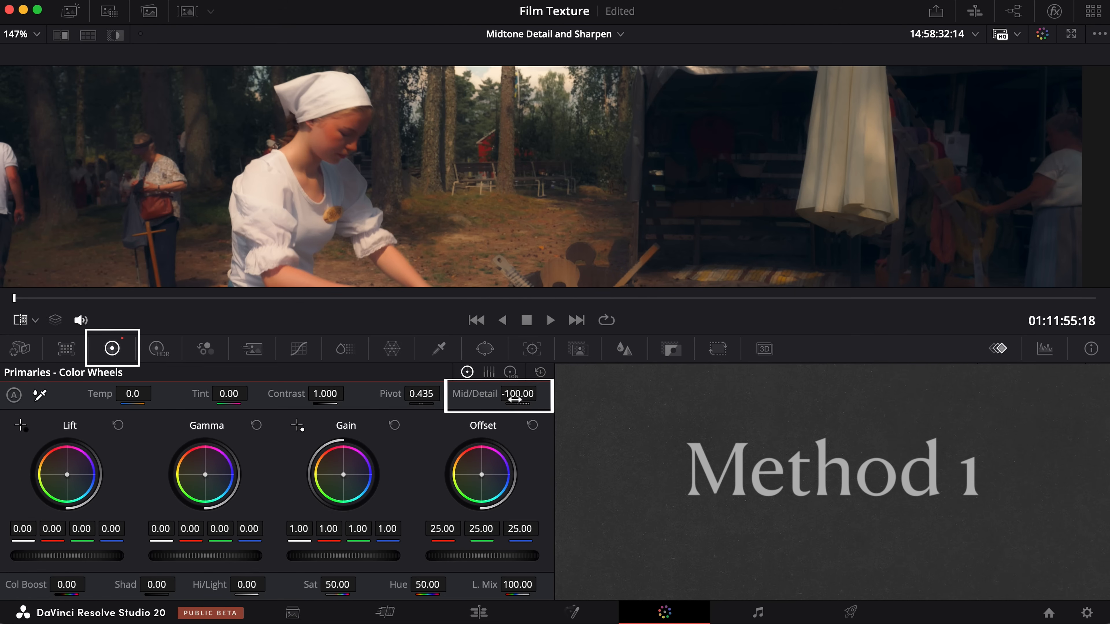
mouse_move(516, 400)
left_mouse_down()
mouse_move(542, 393)
mouse_move(516, 404)
left_mouse_up()
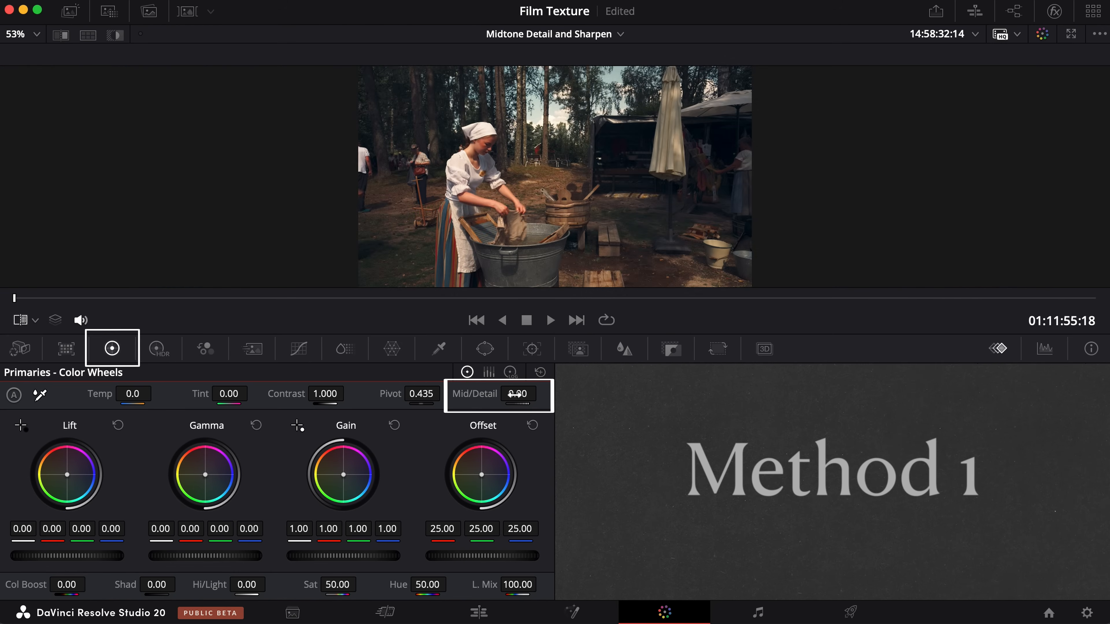
left_click_drag(517, 394, 430, 394)
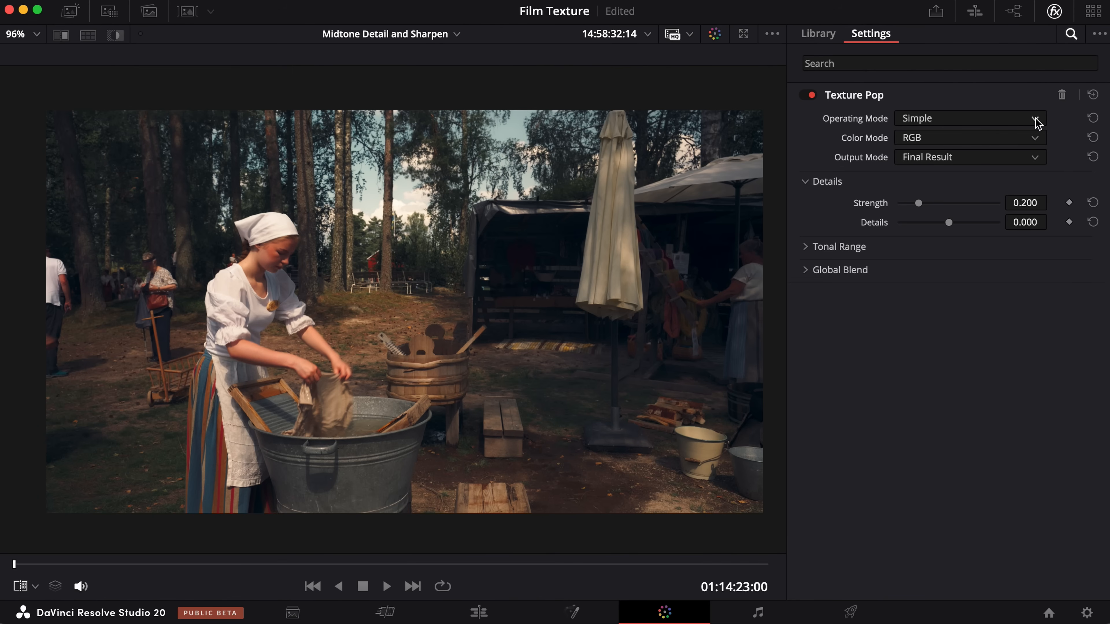
Set Texture Pop's Operating Mode to Advanced and its Color Mode to Luma/Chroma.
left_click(1038, 123)
left_click(1035, 157)
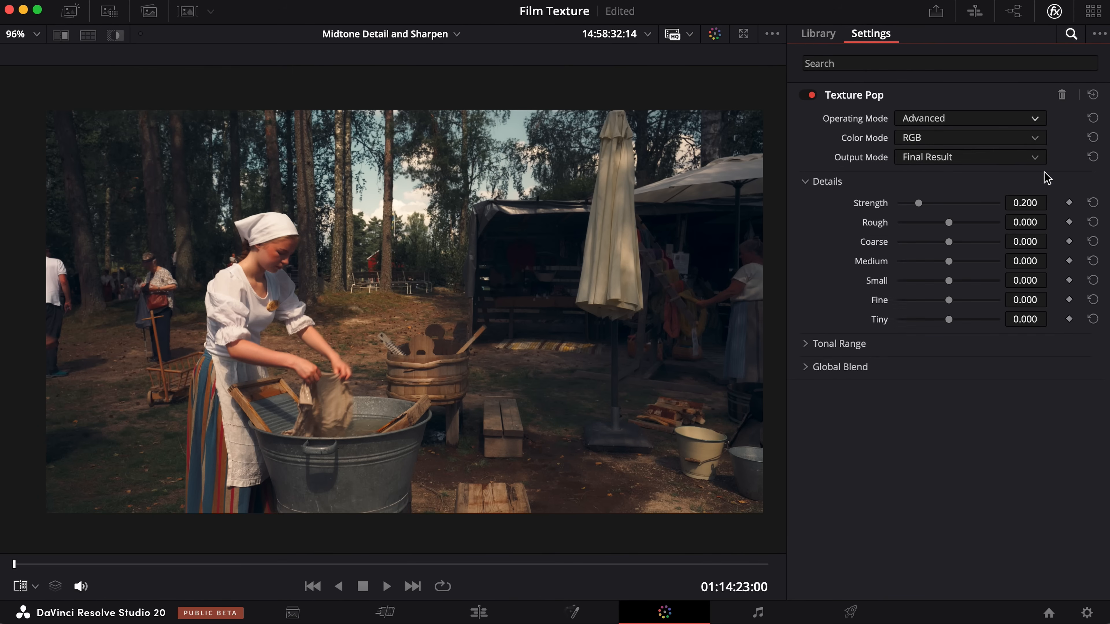
left_click(1036, 137)
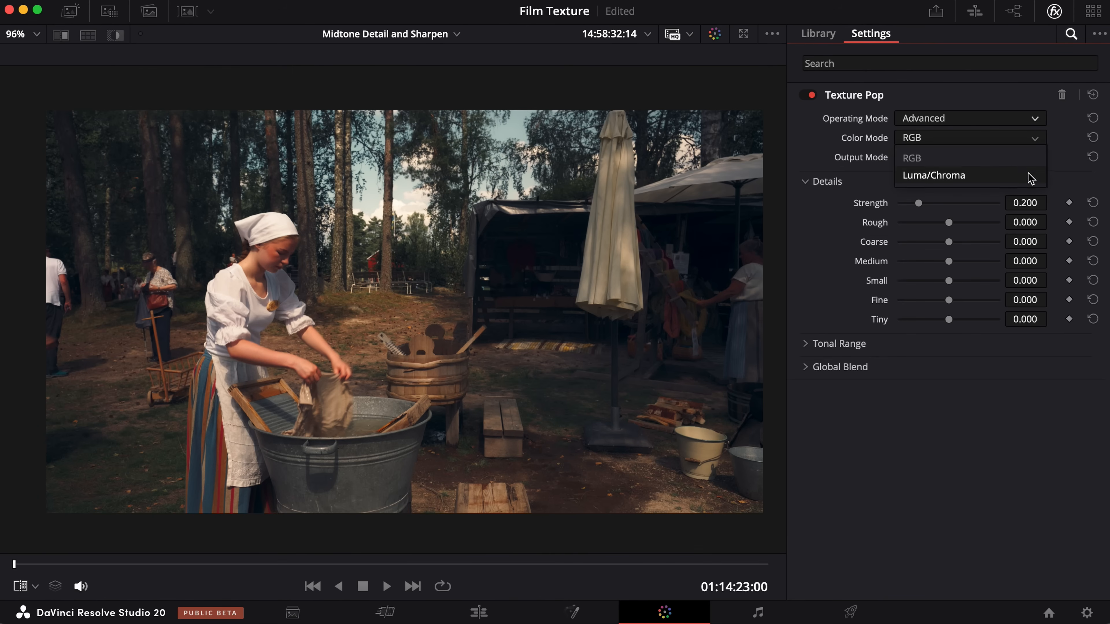
left_click(962, 175)
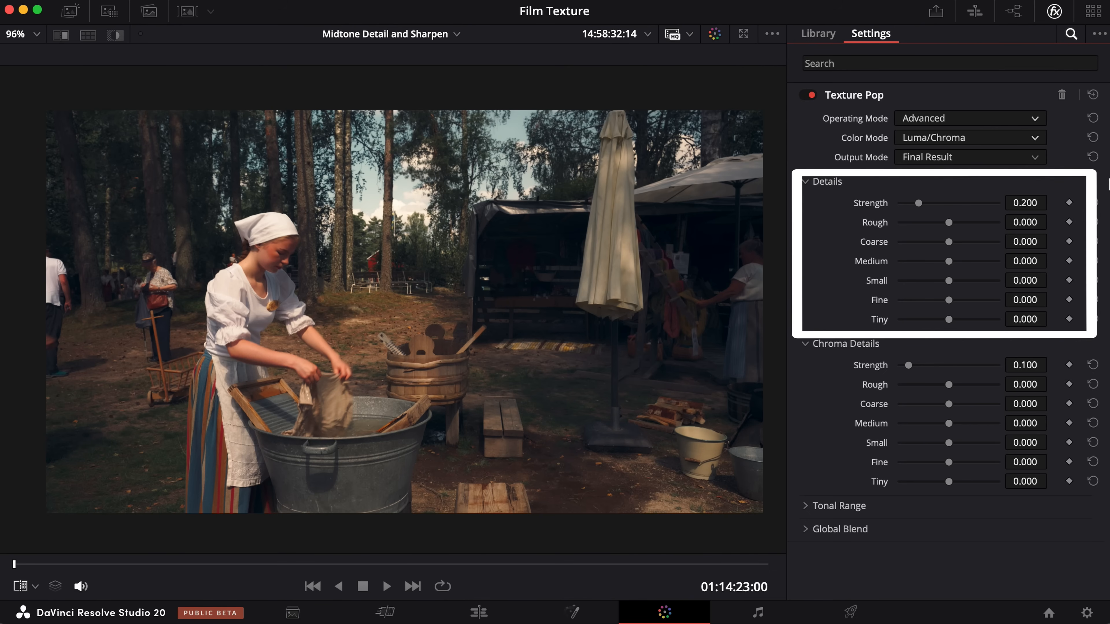
Raise Texture Pop's Details Strength to 1.000 and set the Output Mode to Differences.
left_click_drag(921, 203, 1033, 207)
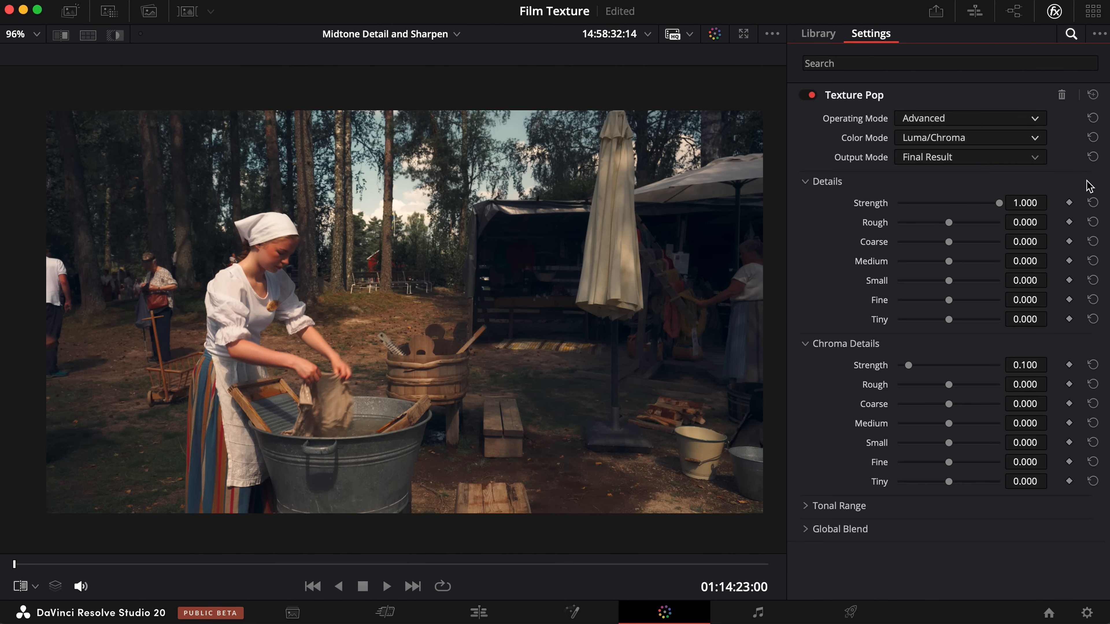
left_click(1035, 162)
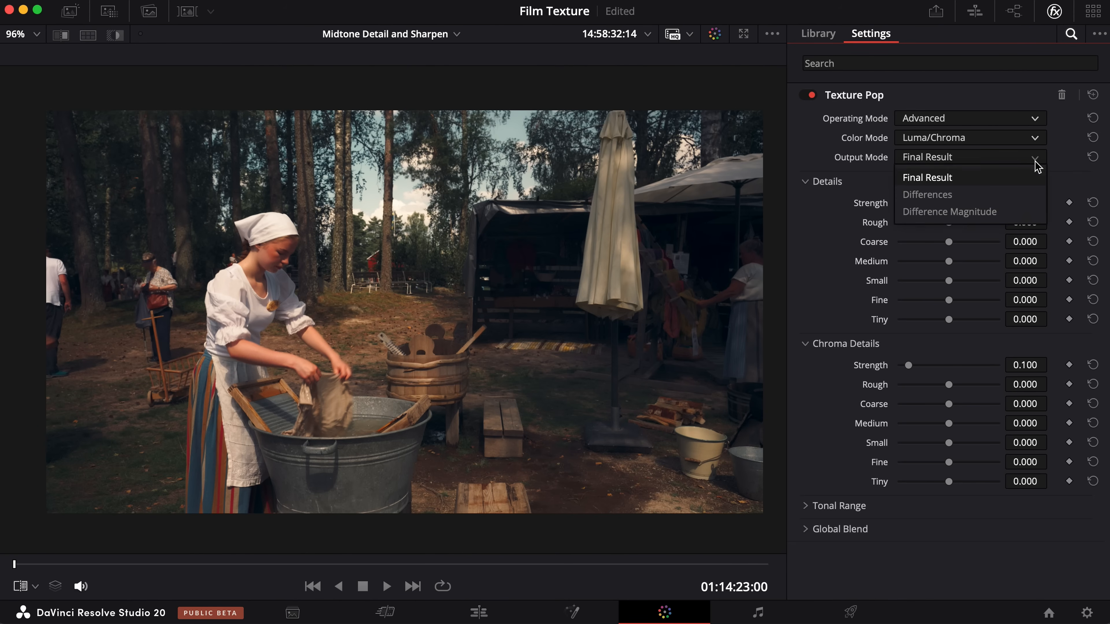
left_click(1029, 194)
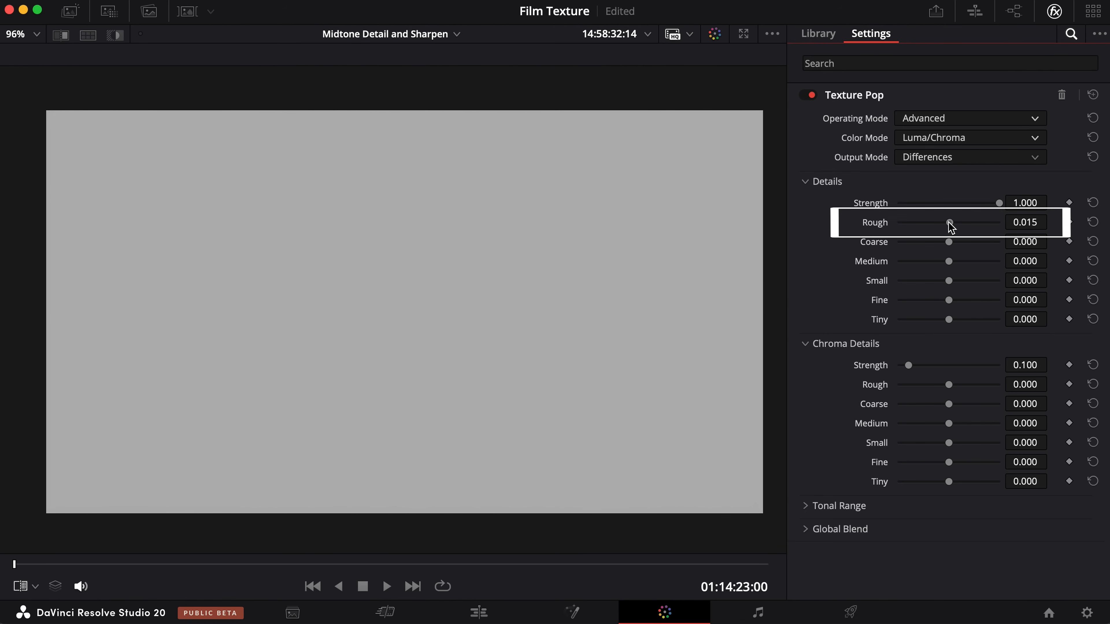
Set the Rough detail to -1.000 and return the Output Mode to Final Result.
left_click_drag(949, 222, 883, 233)
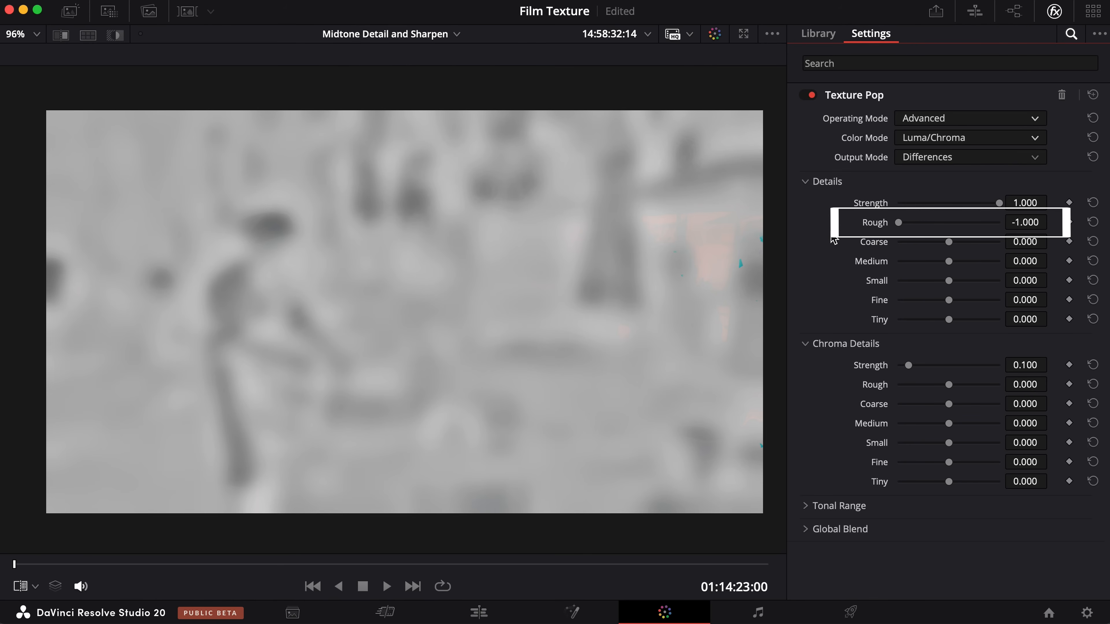
left_click(945, 166)
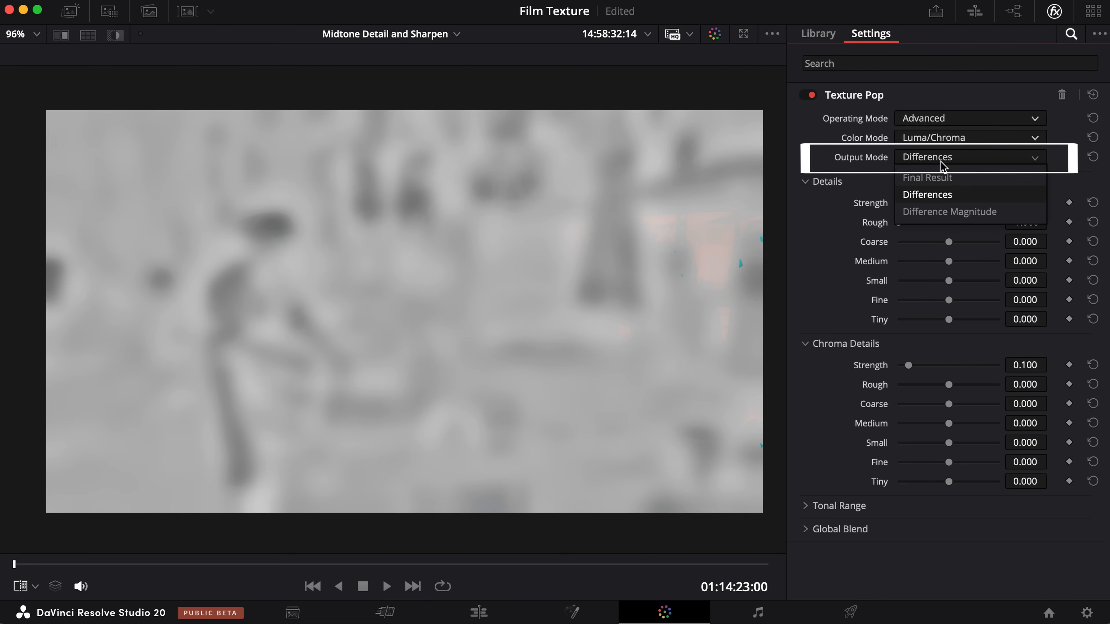
left_click(944, 177)
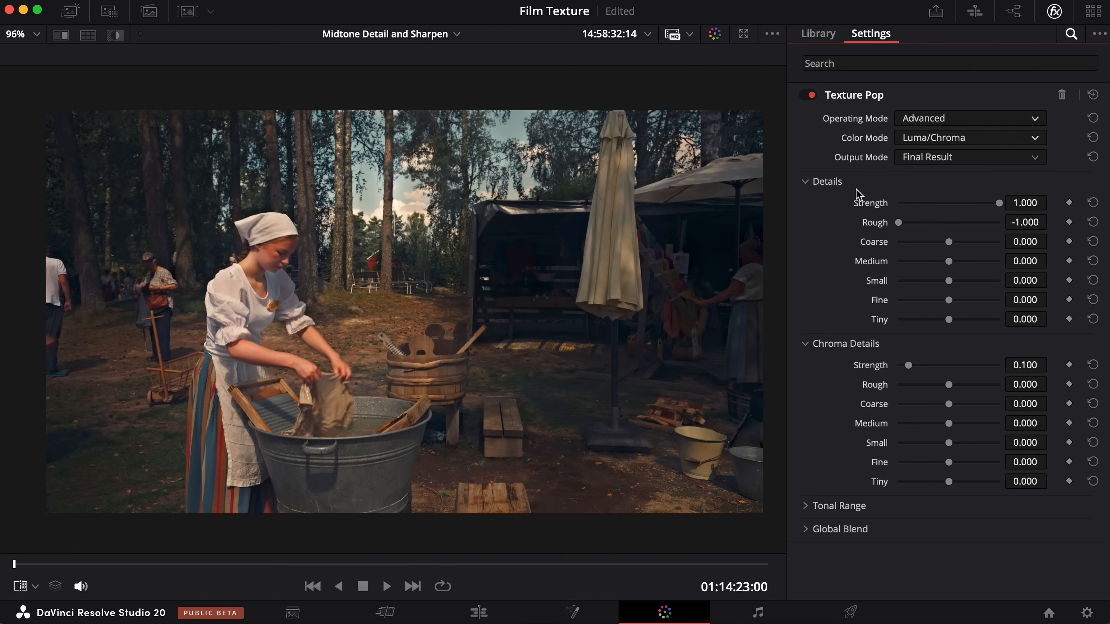
Toggle Texture Pop off and on repeatedly to compare the image with and without it.
left_click(810, 96)
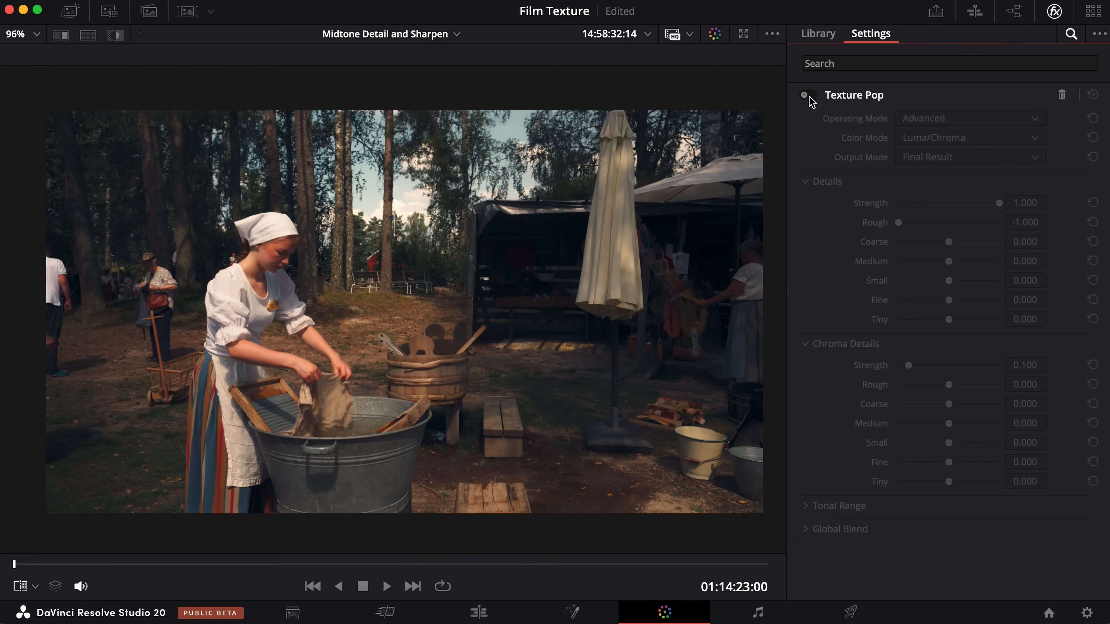
left_click(805, 95)
left_click(805, 95)
left_click(809, 97)
left_click(809, 98)
left_click(809, 97)
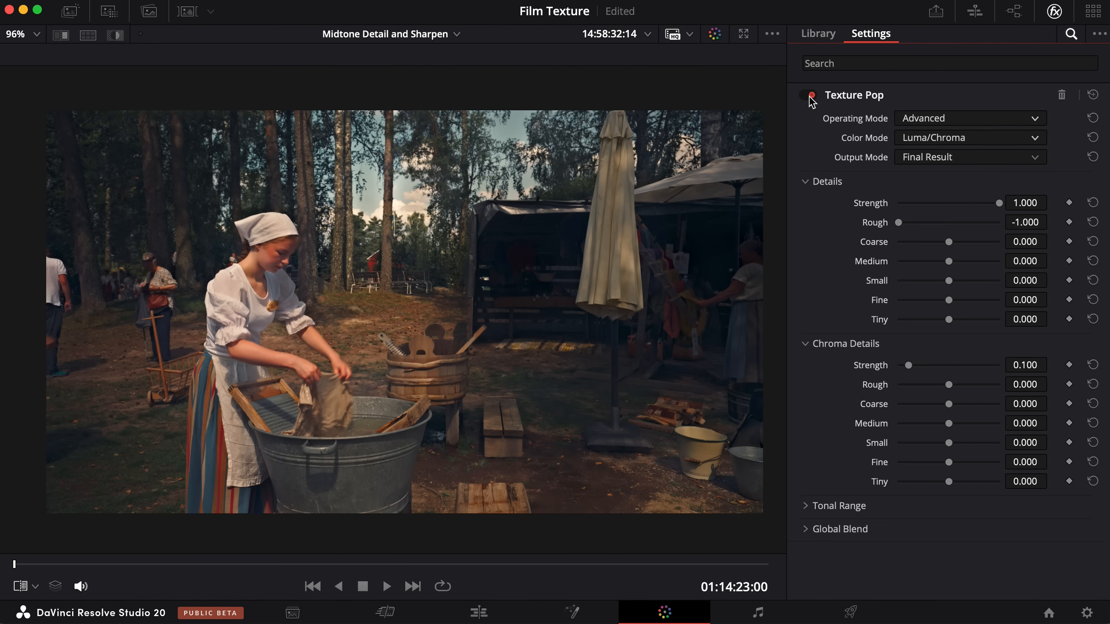
Reset the Details Strength to its default and set Rough to -0.246, examining the woman's face up close.
left_click(1092, 204)
left_click_drag(899, 224, 936, 229)
scroll(250, 273, "up", 8)
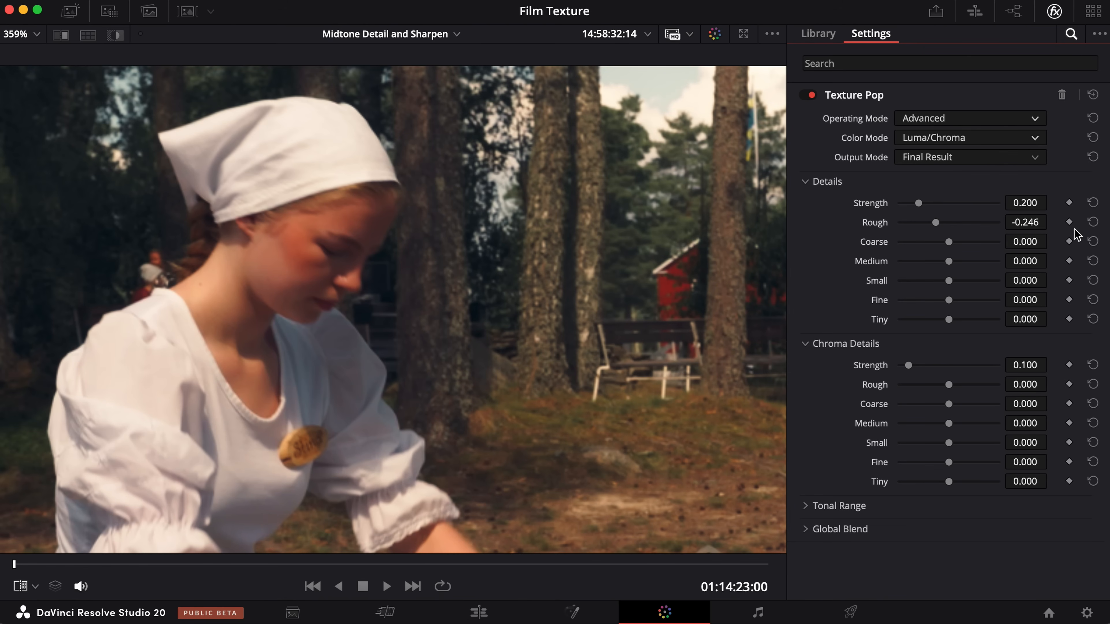
Reset the Rough detail to its default and lower the Medium detail in Texture Pop's Details.
left_click(1094, 223)
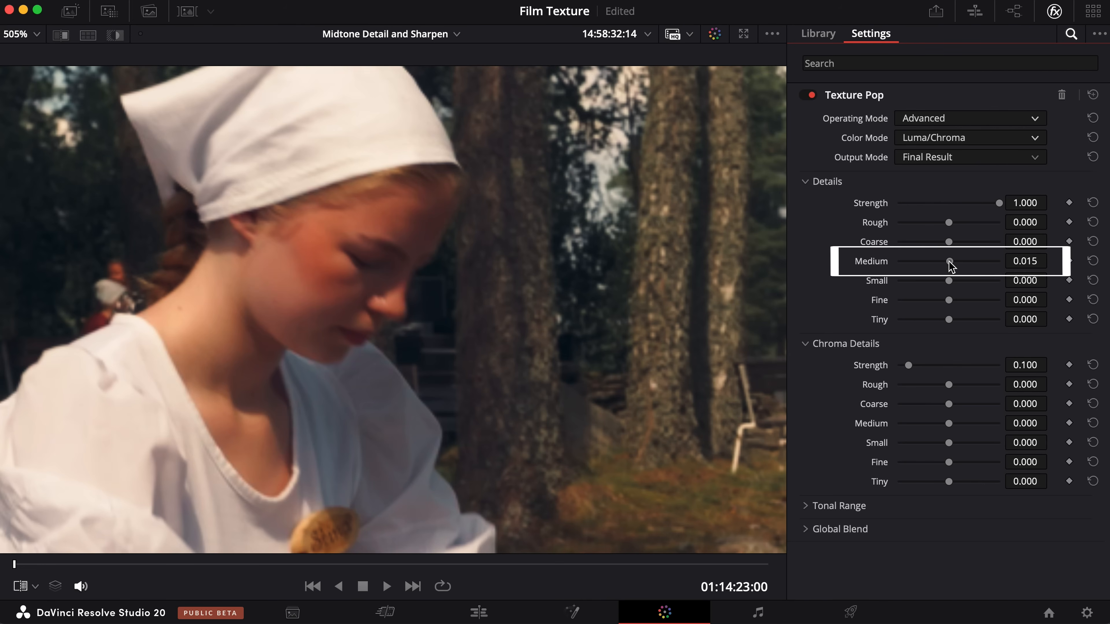
left_click_drag(950, 262, 924, 263)
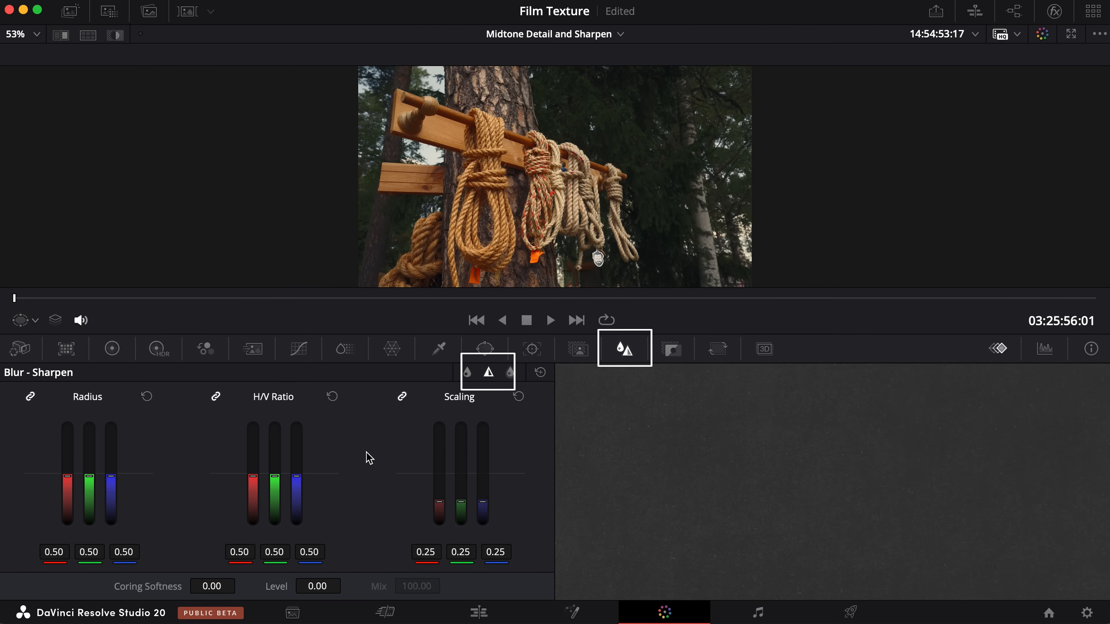
Mask the large coiled rope on the tree with a soft-edged circular window and open the window tracker.
left_click(489, 351)
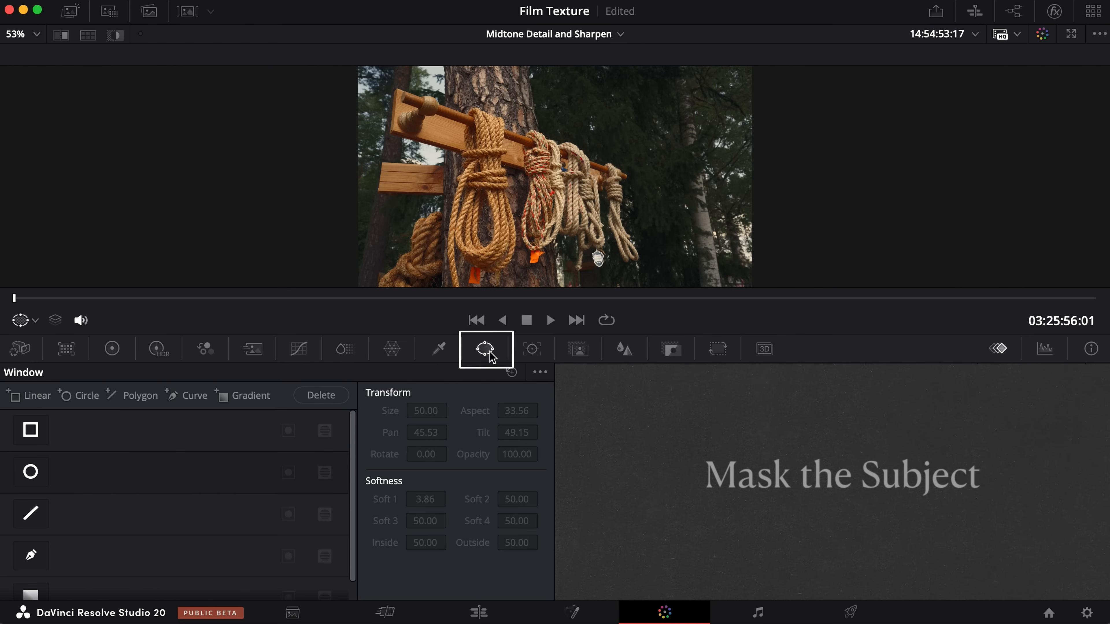
left_click(31, 472)
scroll(639, 243, "down", 1)
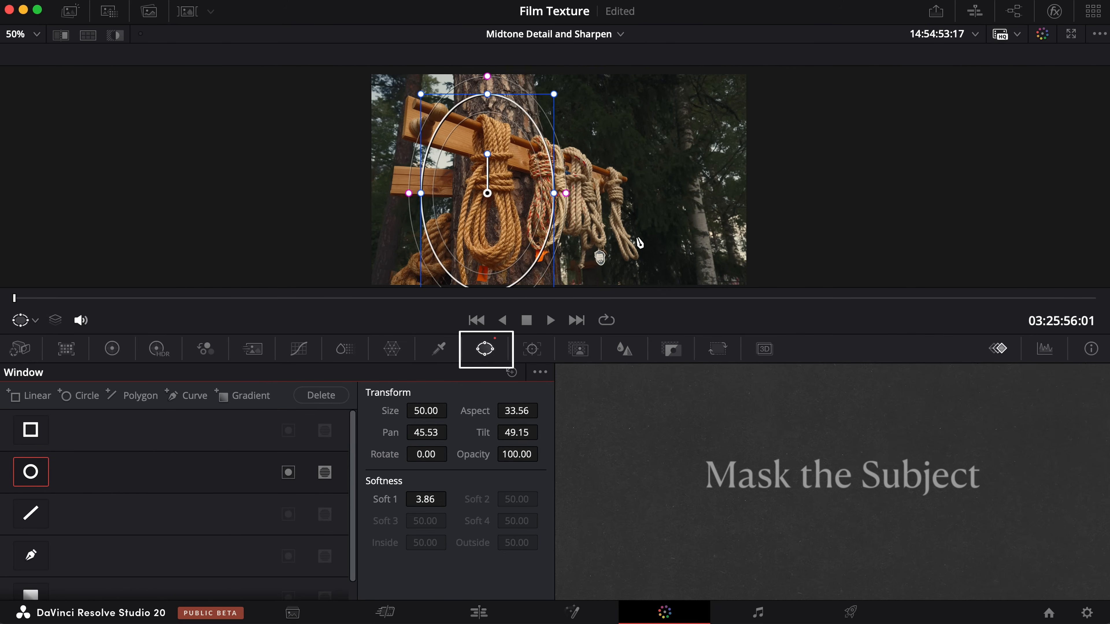
left_click(533, 354)
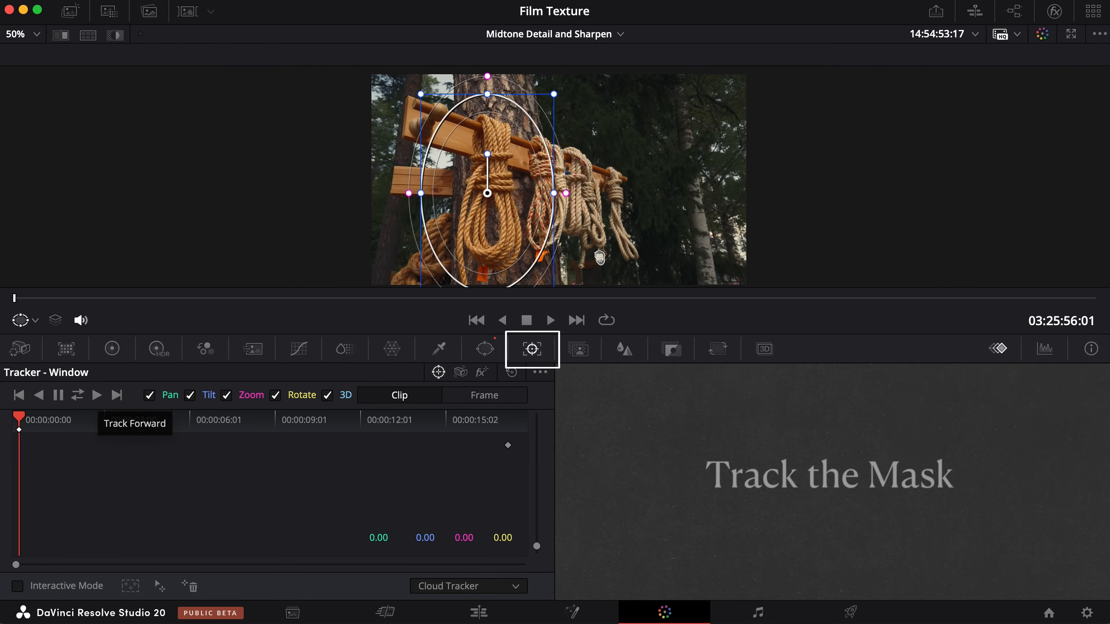
Show the A/B difference highlight and lower the linked sharpening Radius to 0.47 within the rope mask.
left_click(625, 350)
left_click(115, 36)
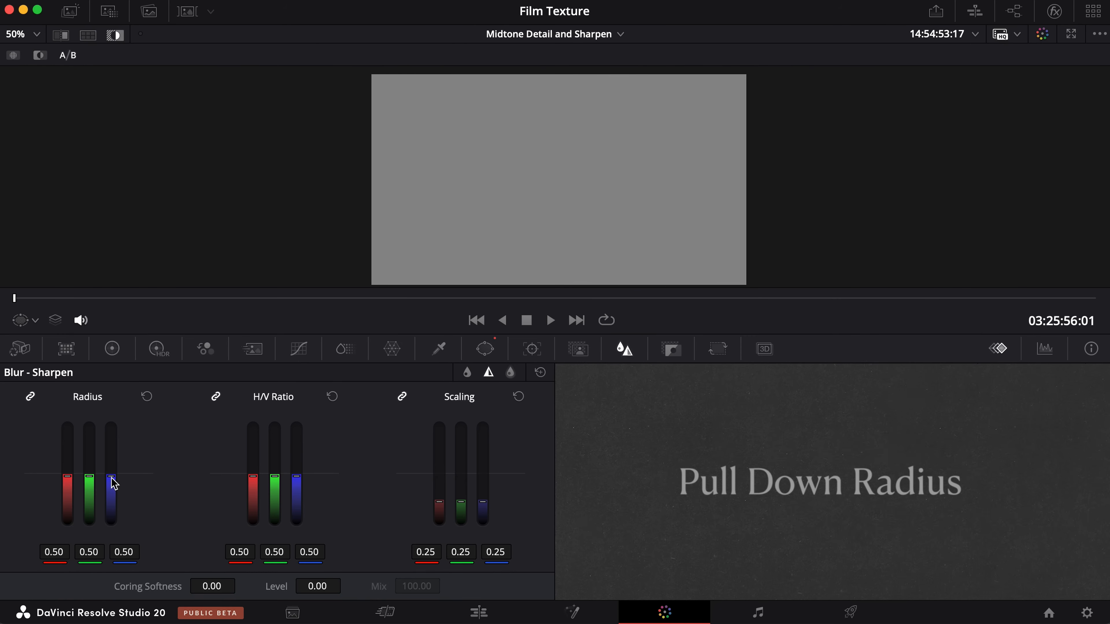
mouse_move(111, 477)
left_mouse_down()
mouse_move(110, 490)
mouse_move(110, 479)
left_mouse_up()
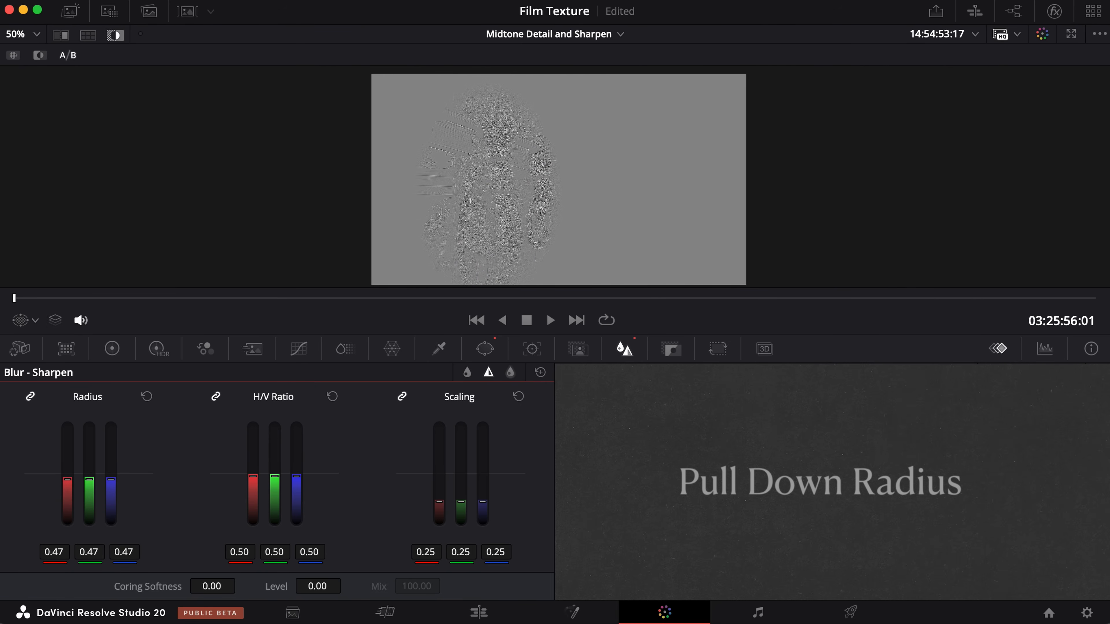
Examine the sharpened rope texture up close and set the linked sharpening Scaling to 0.14.
scroll(476, 199, "up", 5)
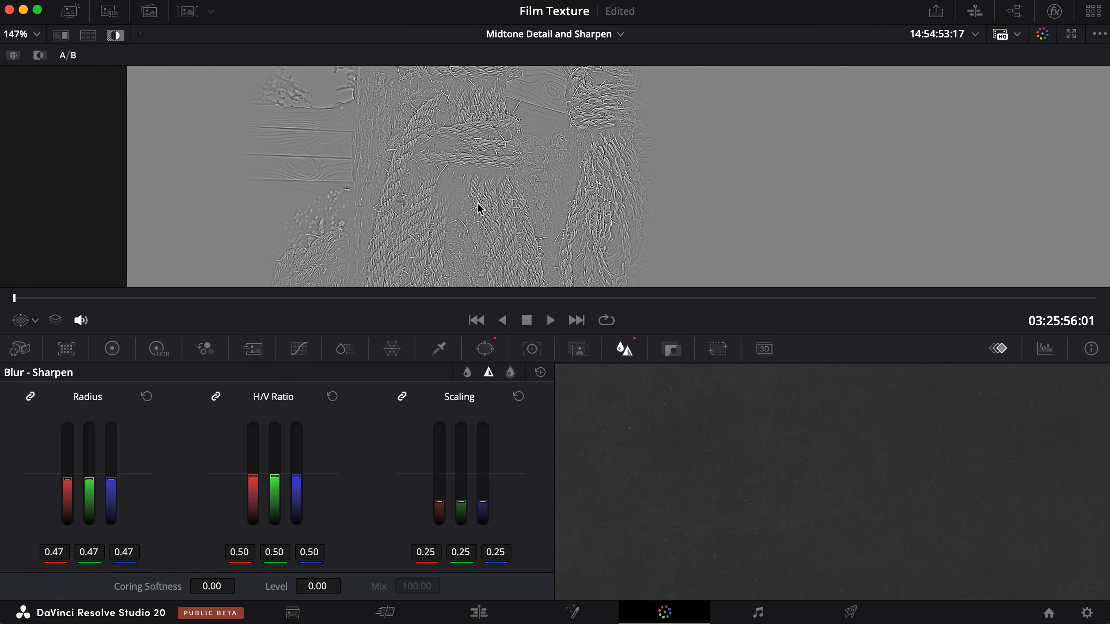
scroll(477, 203, "up", 4)
scroll(659, 216, "down", 3)
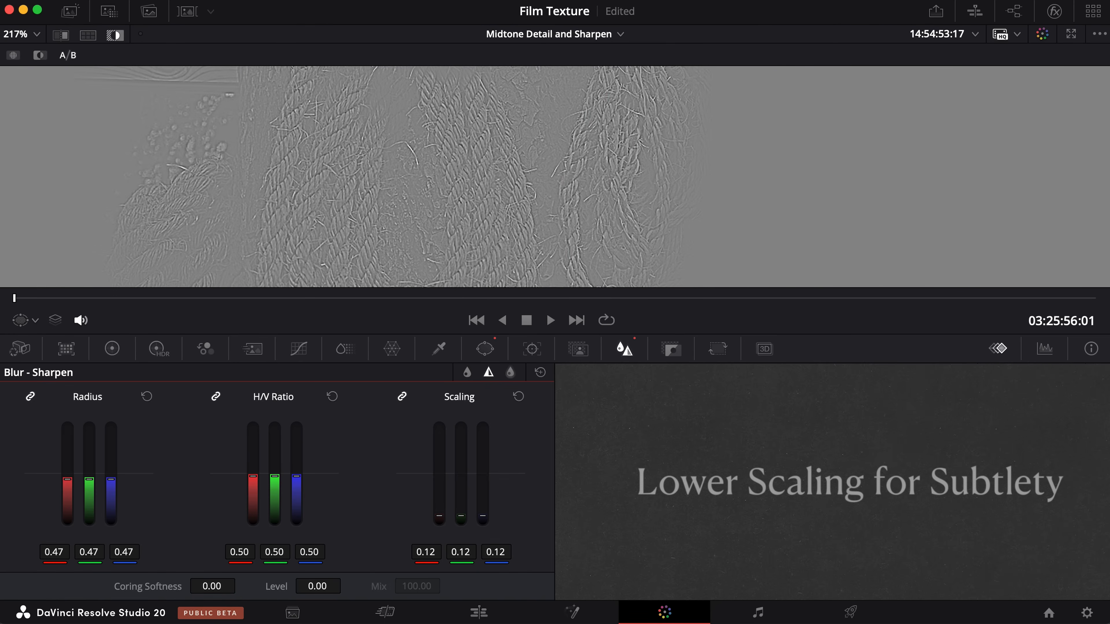
left_click_drag(461, 516, 461, 514)
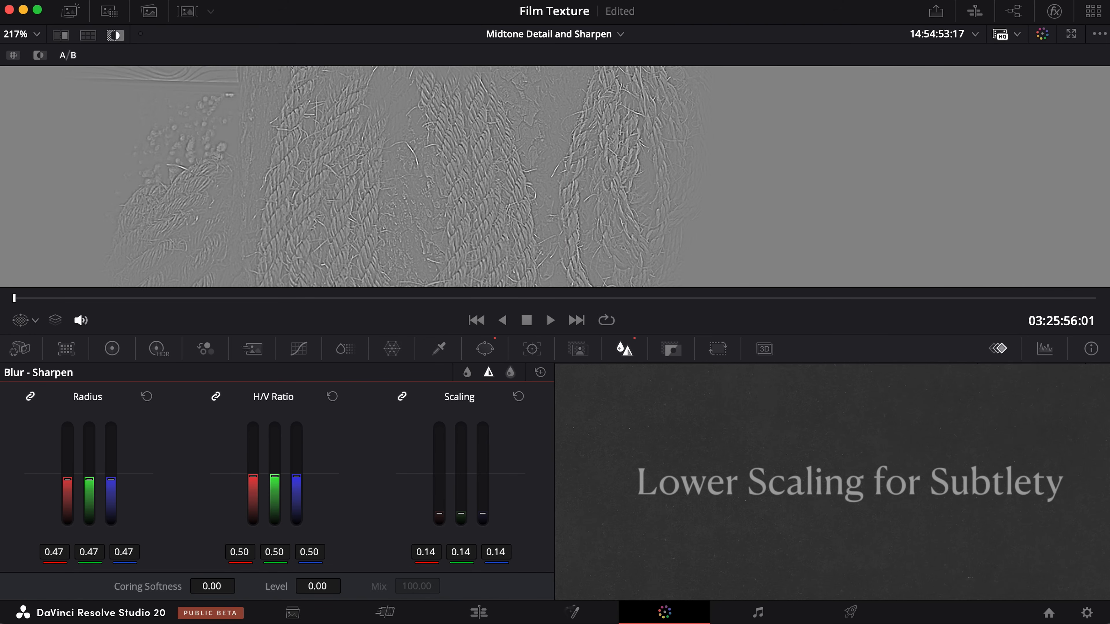